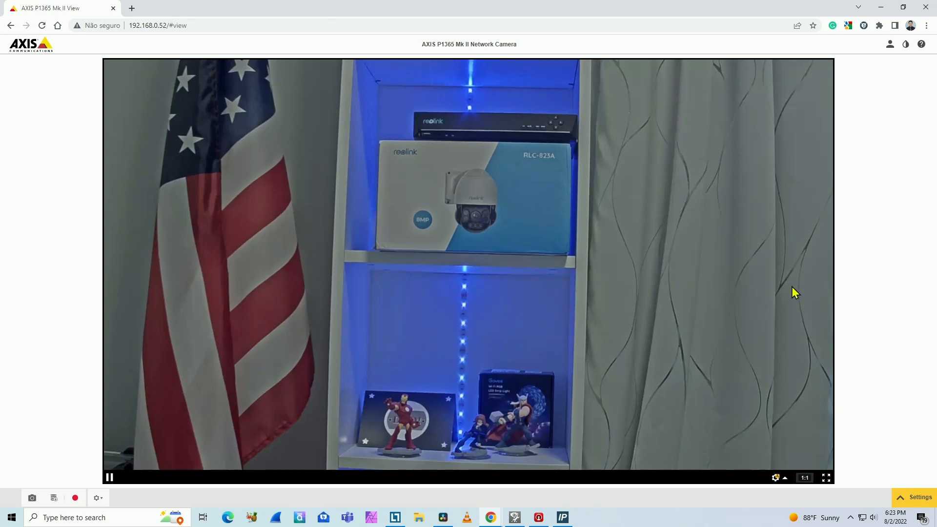
Start the AXIS Video Motion Detection app in the camera's settings and open its configuration page.
click(903, 504)
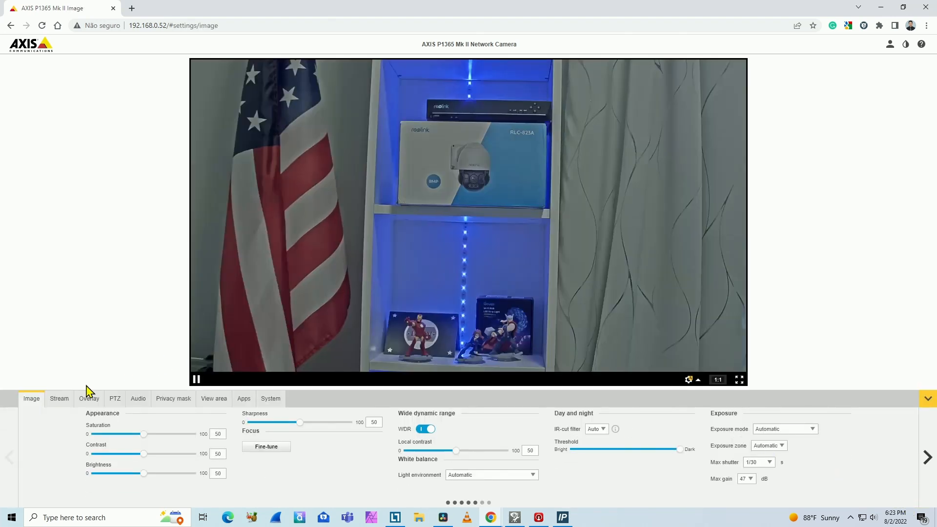
click(244, 399)
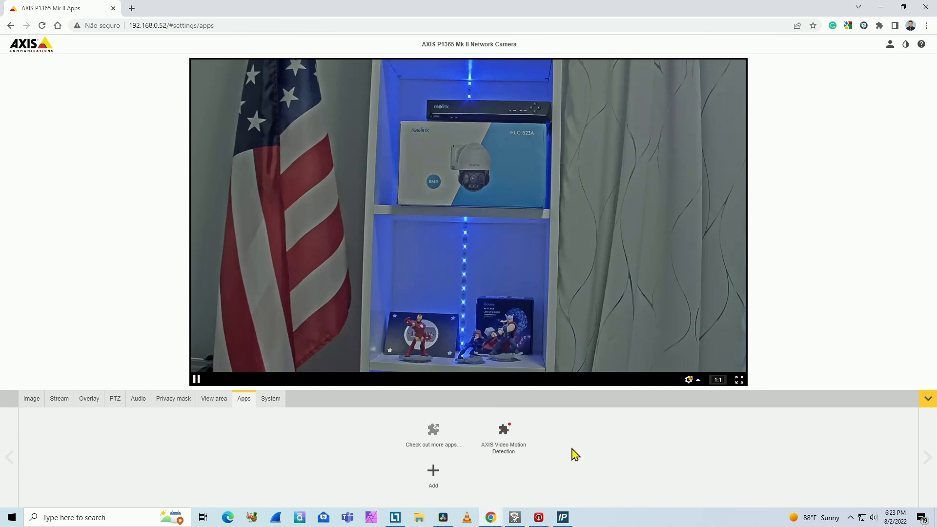
click(505, 437)
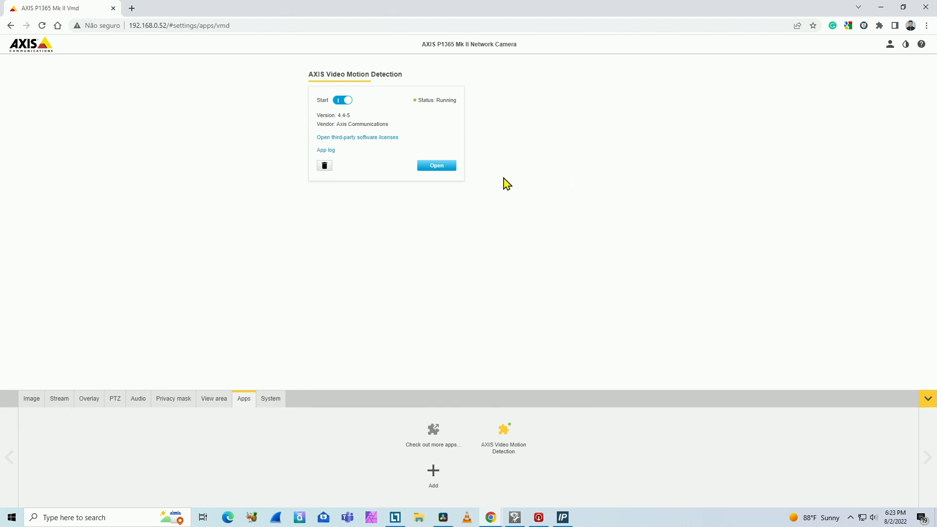
click(436, 167)
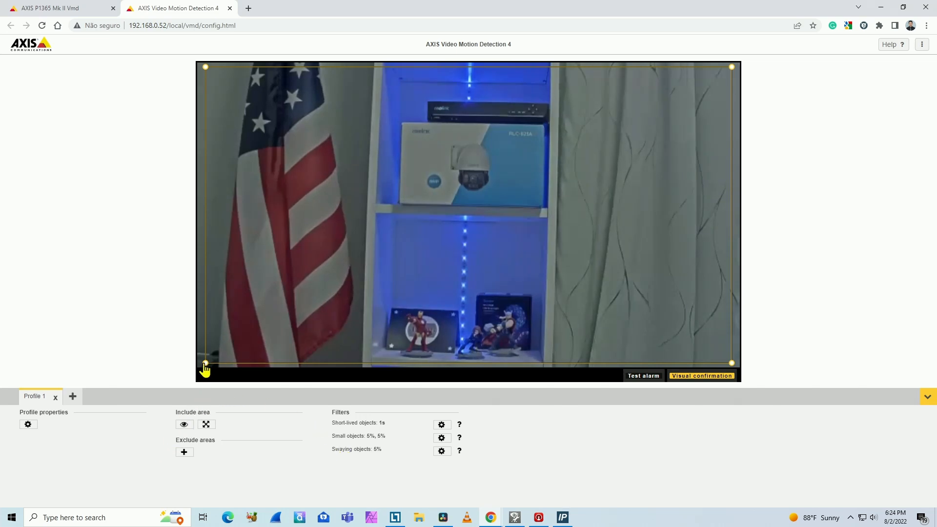
Reshape Profile 1's include area by moving its two flag-side corners so it covers only the curtain beside the shelf.
drag(207, 364, 324, 282)
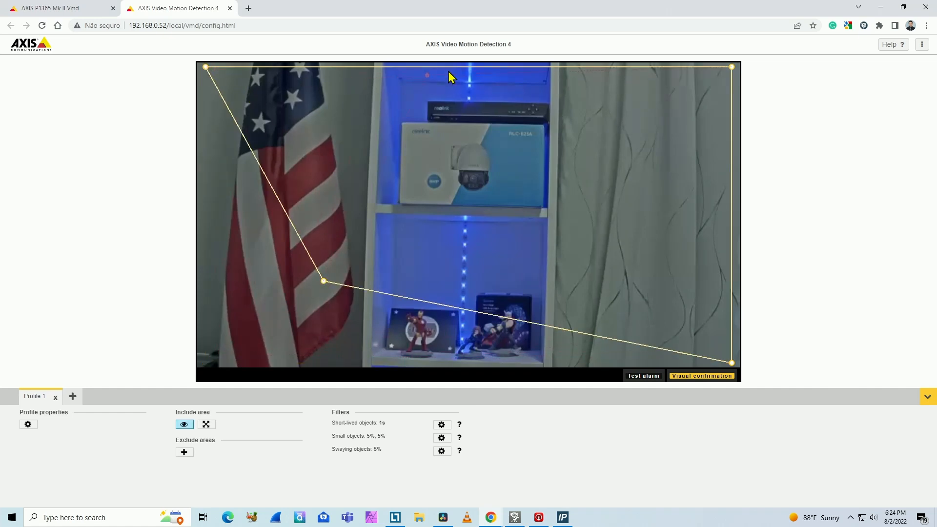
drag(554, 73, 558, 71)
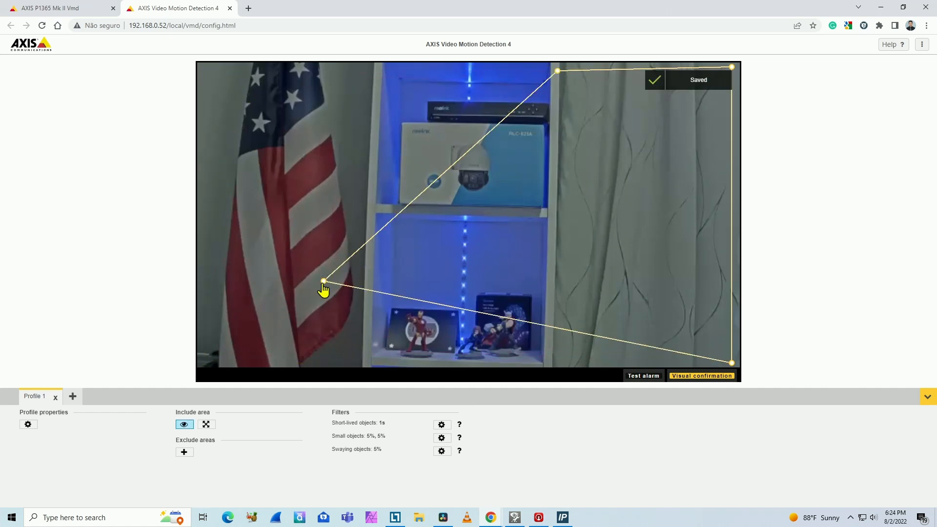
click(560, 301)
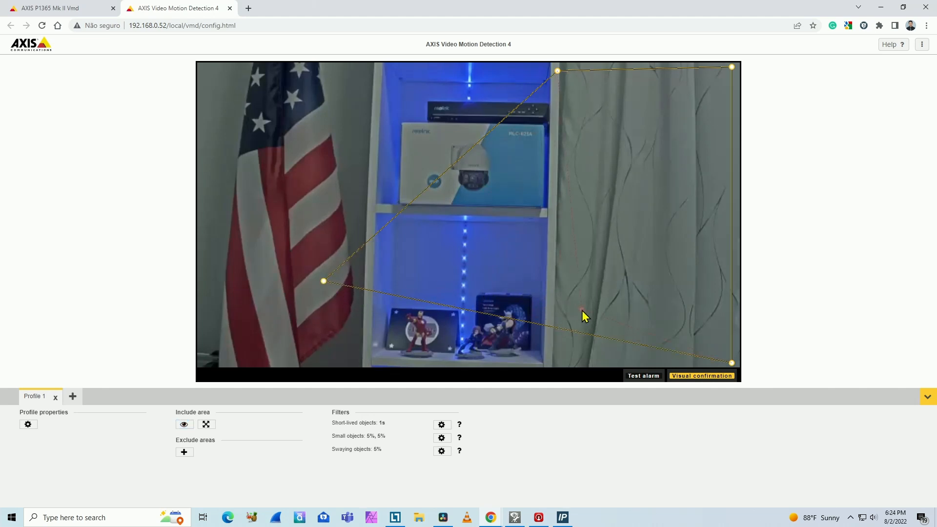
click(561, 318)
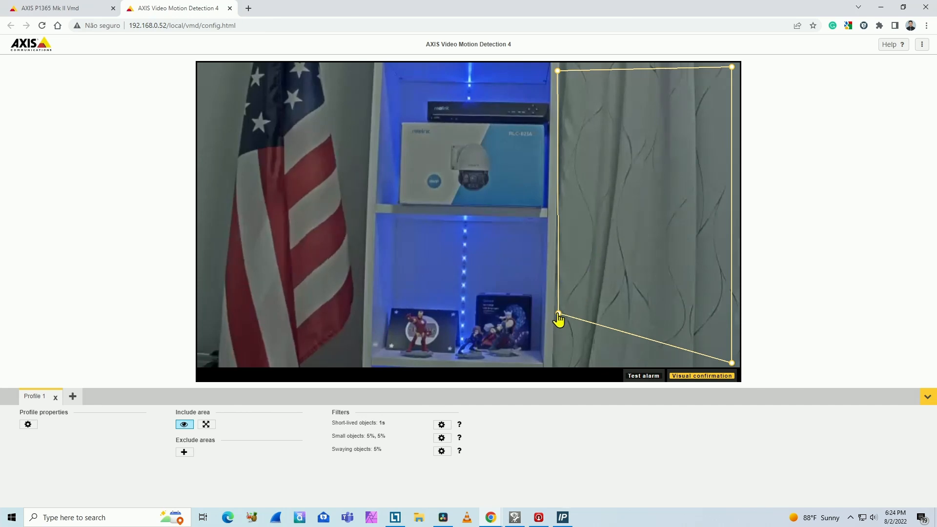
Add an exclude area and fit its corners around the Reolink camera box on the upper shelf.
click(186, 455)
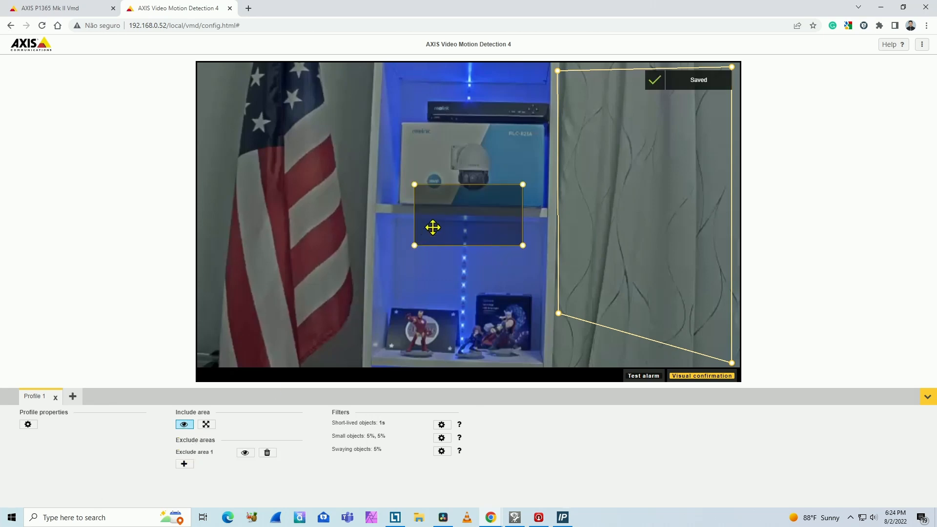
drag(441, 218, 418, 151)
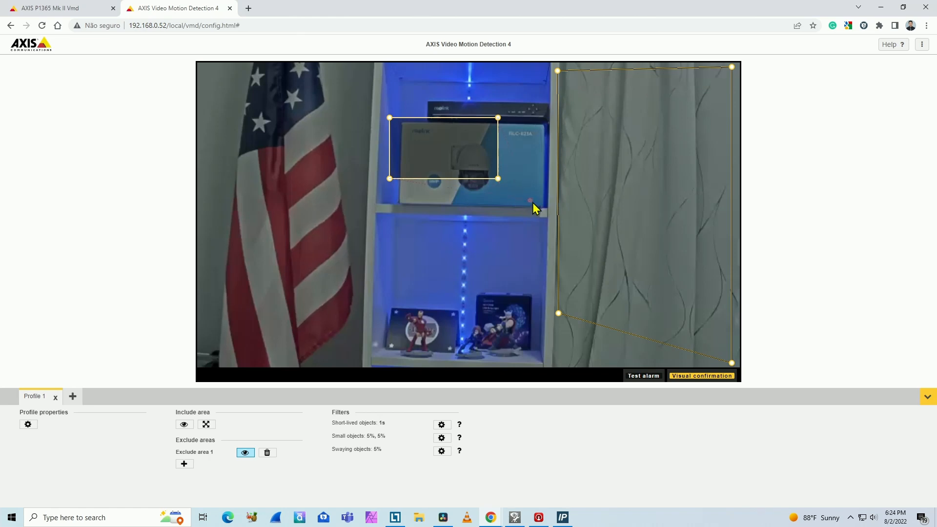
drag(541, 207, 540, 206)
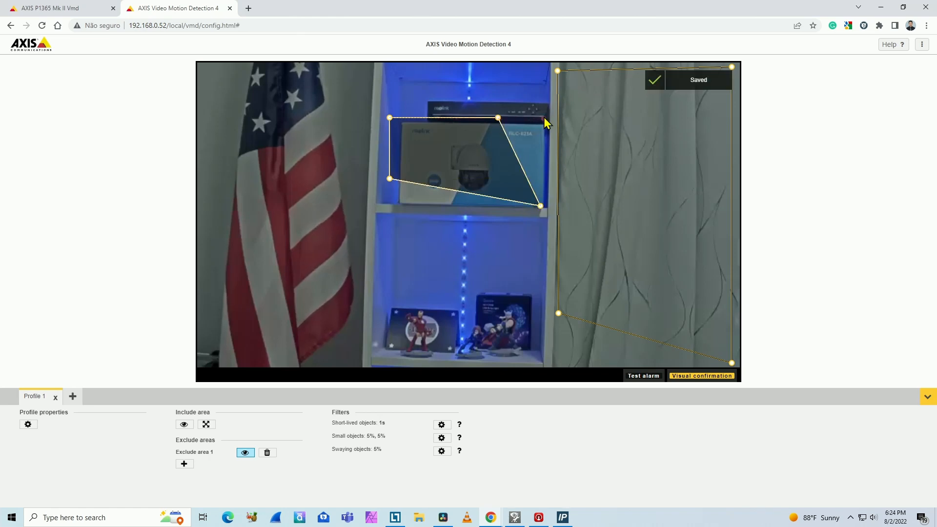
drag(544, 118, 545, 118)
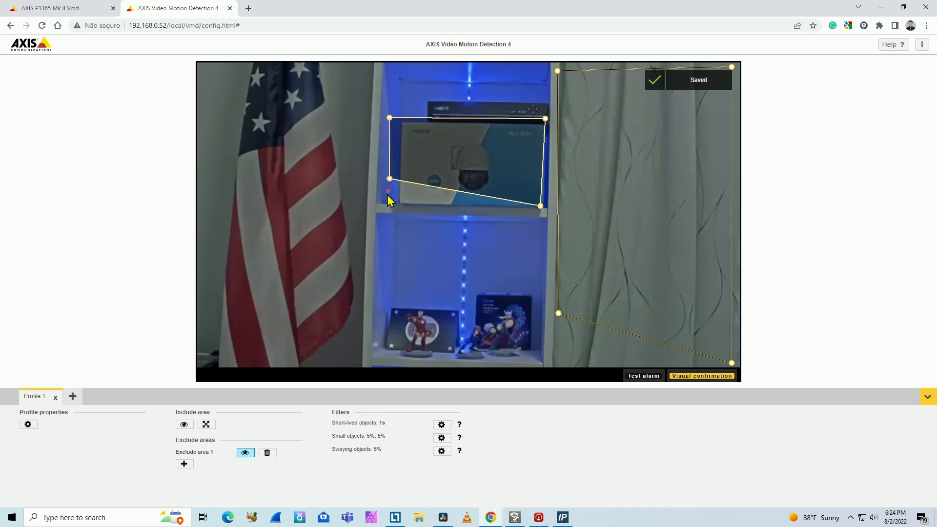
drag(387, 194, 385, 201)
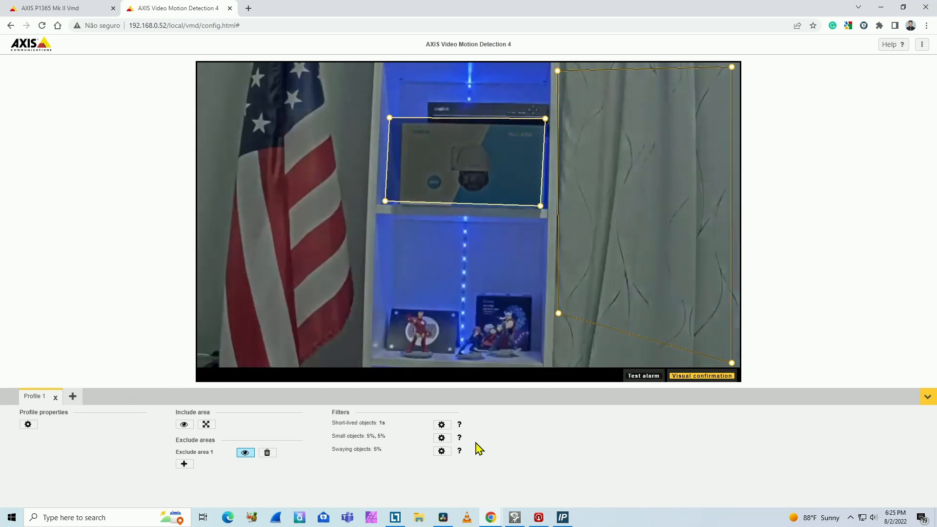
Set the small objects filter to exclude objects smaller than 9 percent width and 11 percent height, sizing its frame over the camera box.
click(441, 438)
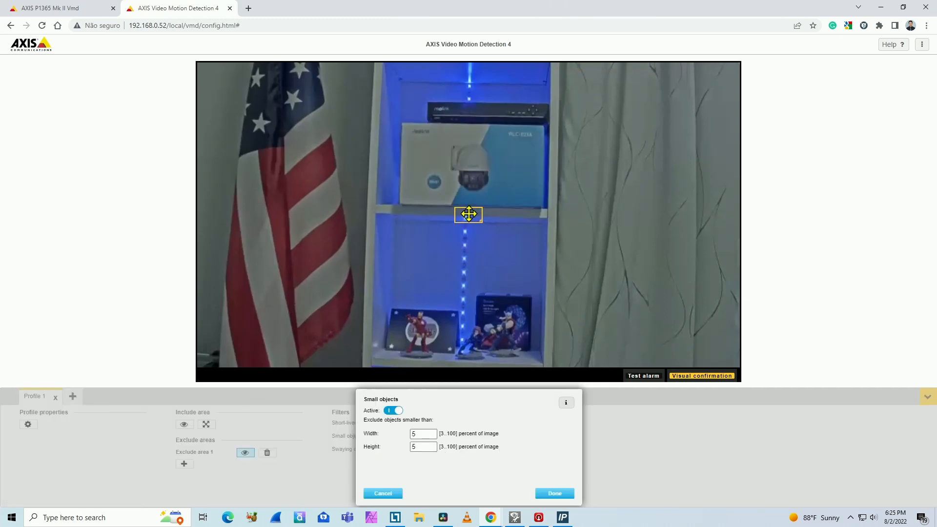
drag(468, 215, 436, 184)
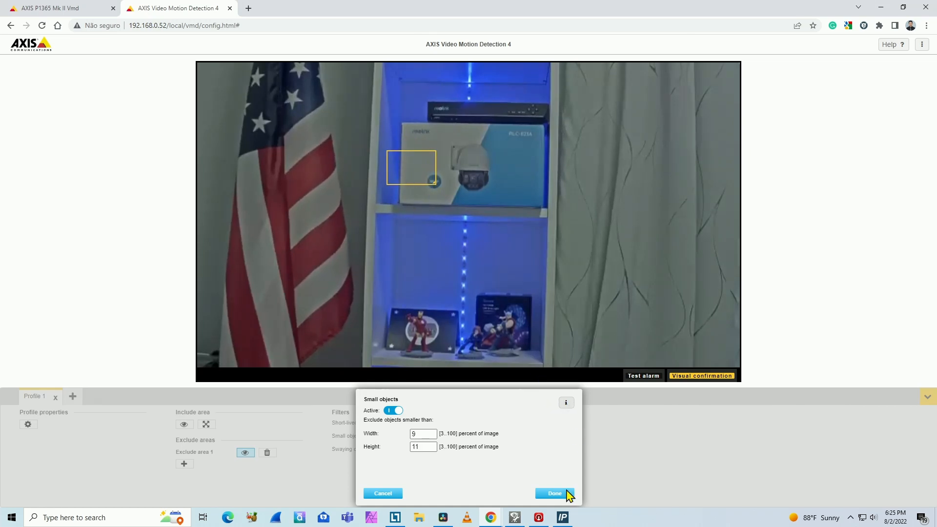
click(555, 494)
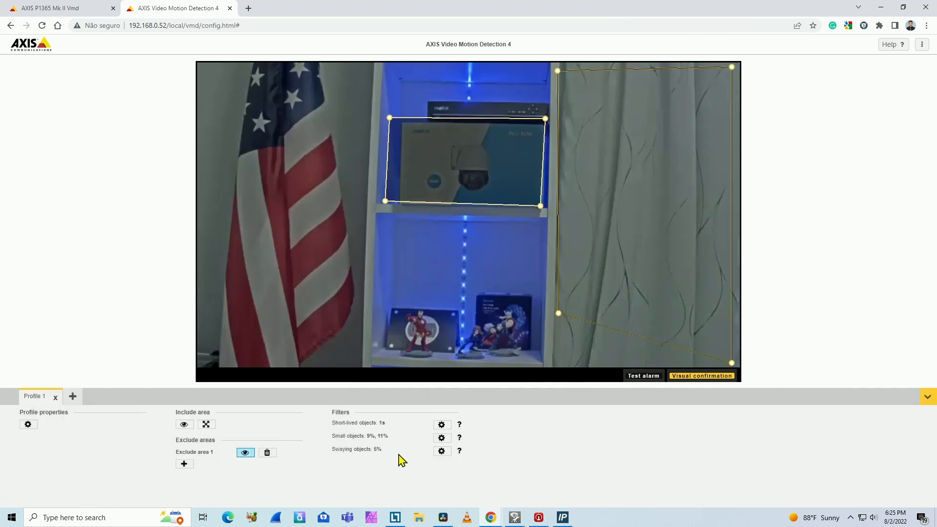
Place the swaying objects filter marker over the flag and set its distance to 18 percent of the image.
click(442, 451)
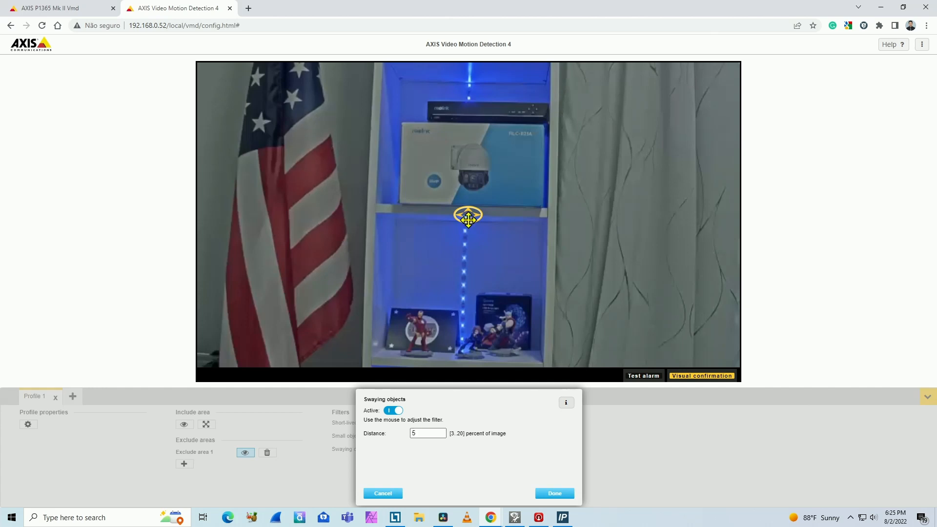
drag(468, 220, 284, 157)
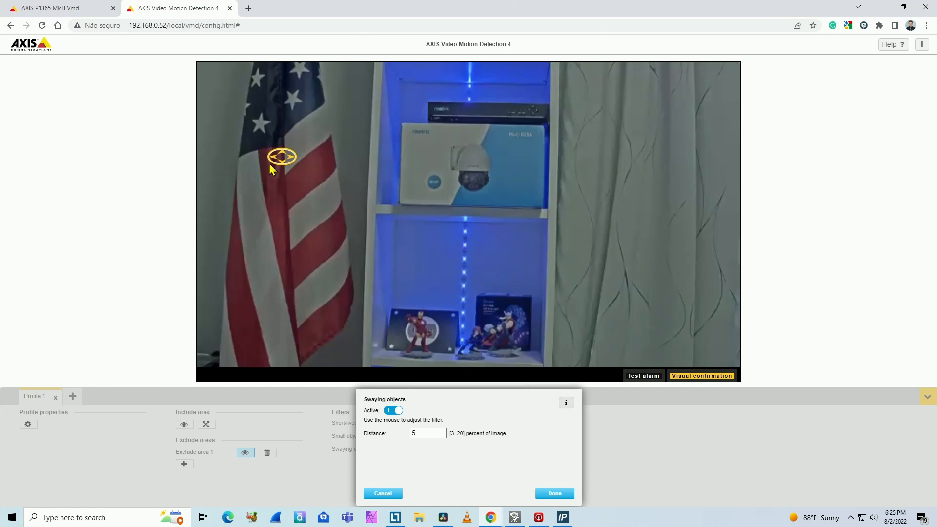
click(442, 432)
click(441, 432)
click(441, 432)
click(441, 431)
click(442, 432)
click(442, 432)
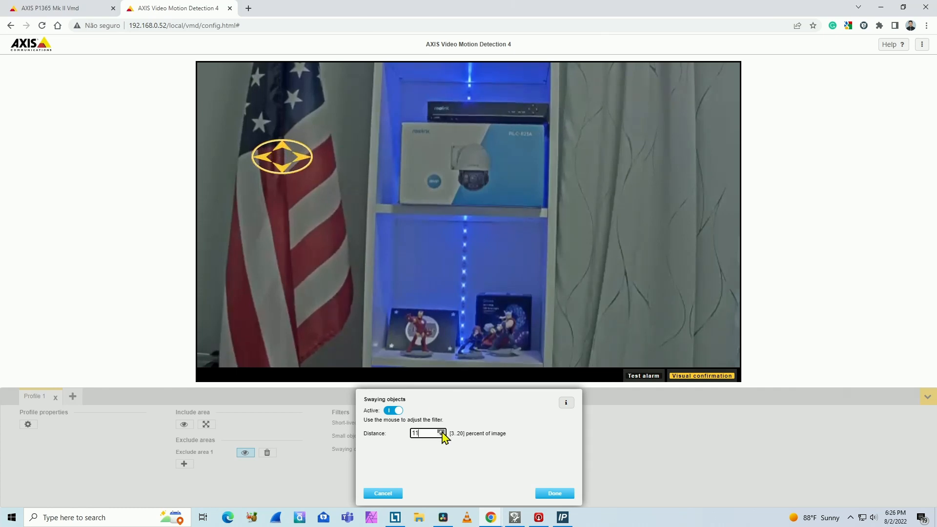
click(441, 432)
click(441, 431)
click(442, 432)
click(441, 432)
click(442, 432)
click(442, 432)
click(442, 432)
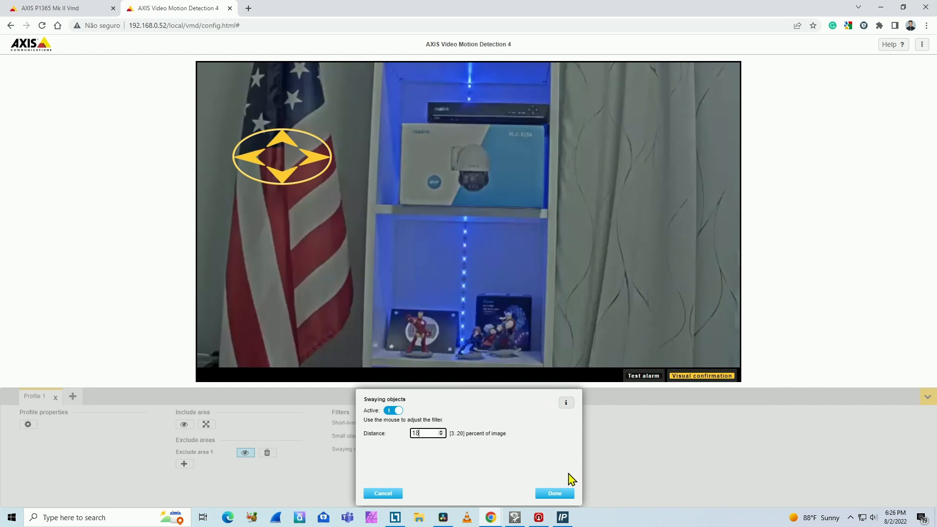
click(555, 493)
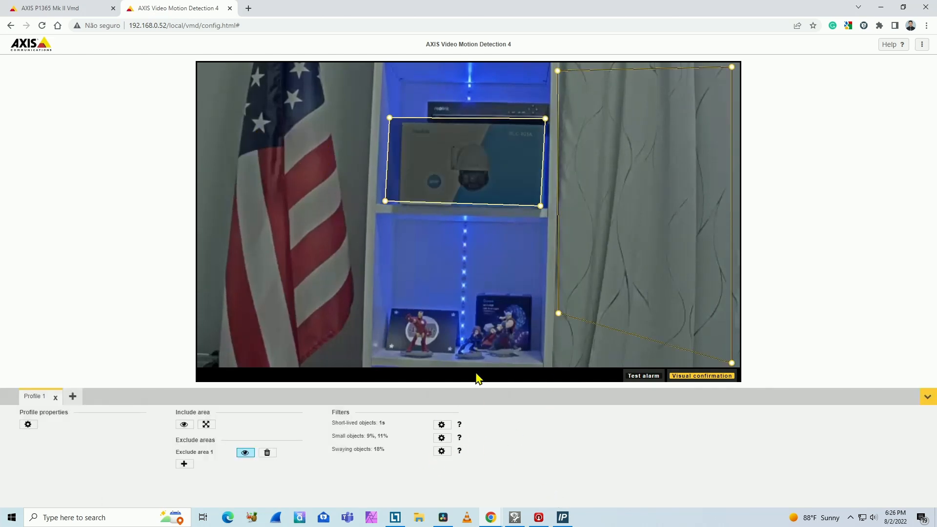